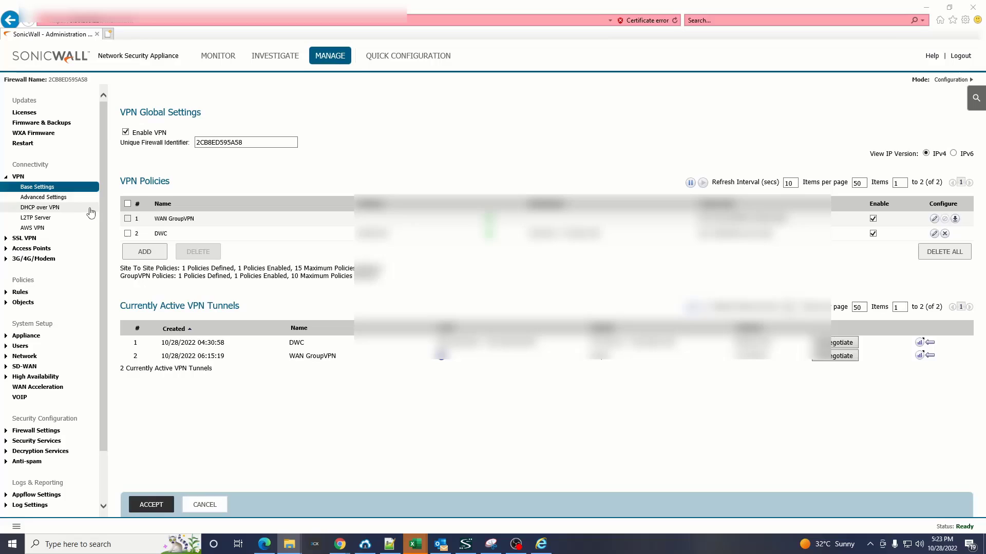
Step: Check that the WAN zone (Untrusted, interface X1) has Create Group VPN enabled, then cancel
click(26, 187)
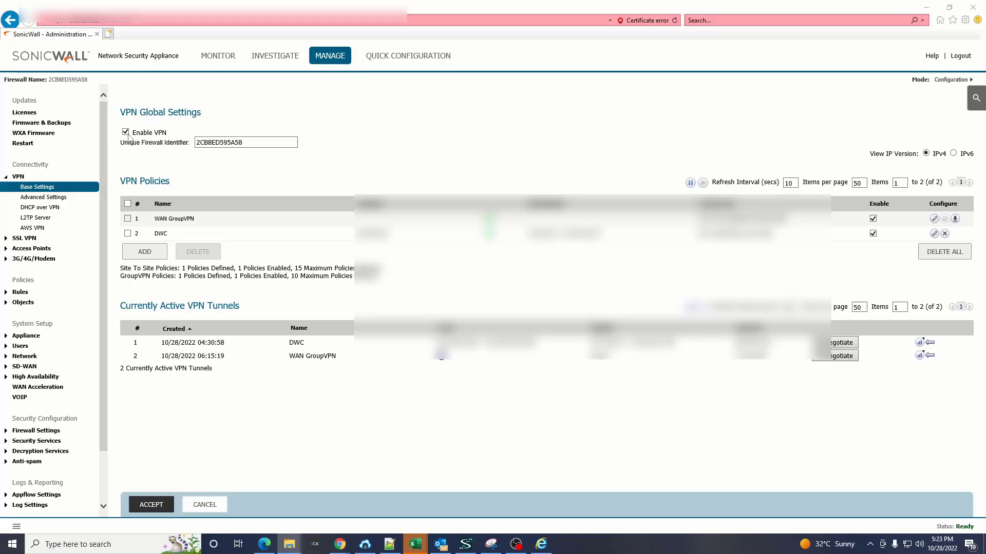
scroll(65, 292, down, 2)
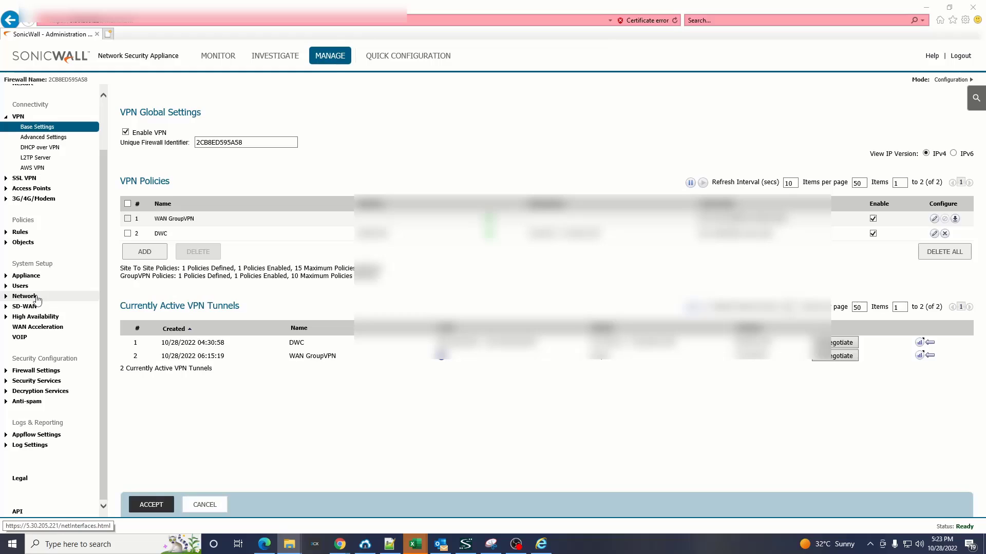
click(37, 297)
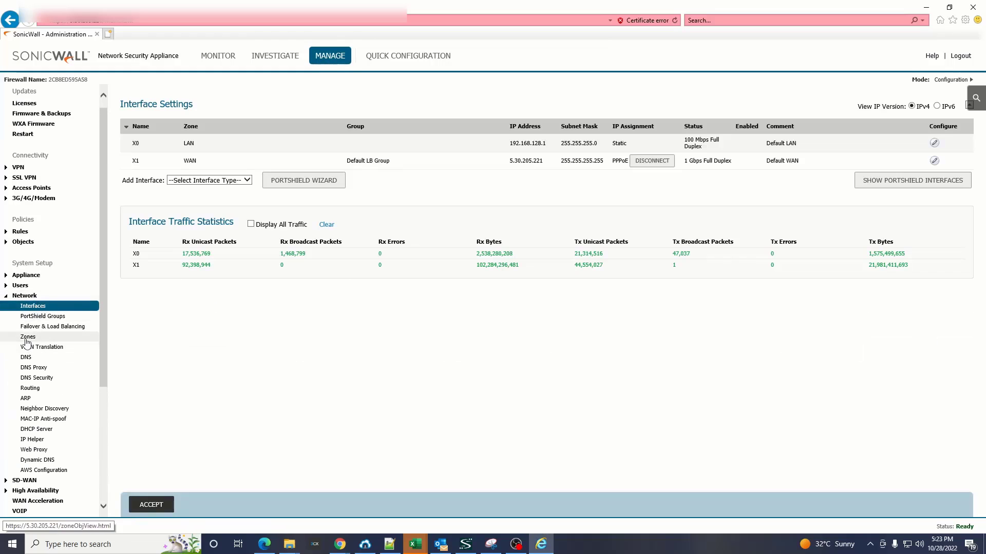
click(27, 338)
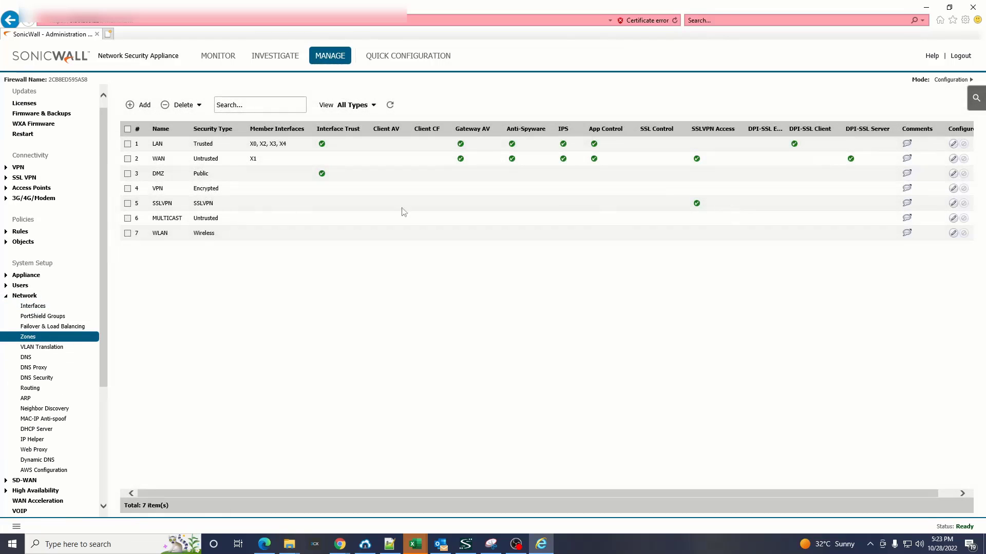
drag(156, 161, 326, 157)
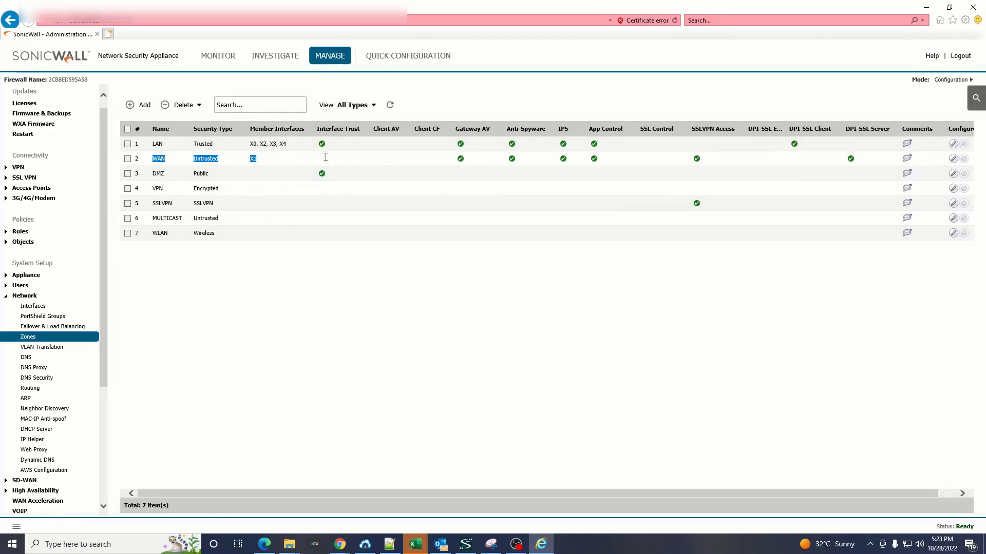
click(953, 159)
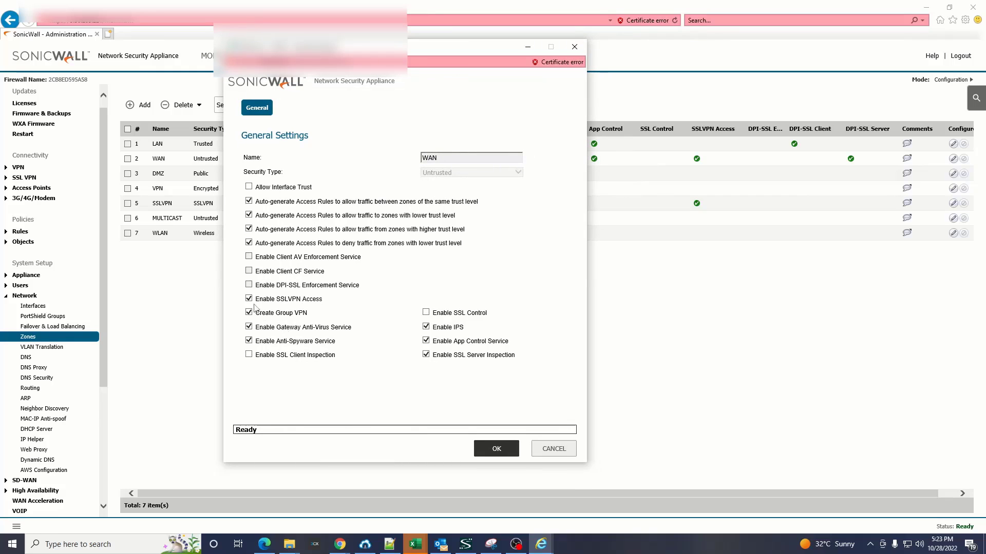
click(557, 454)
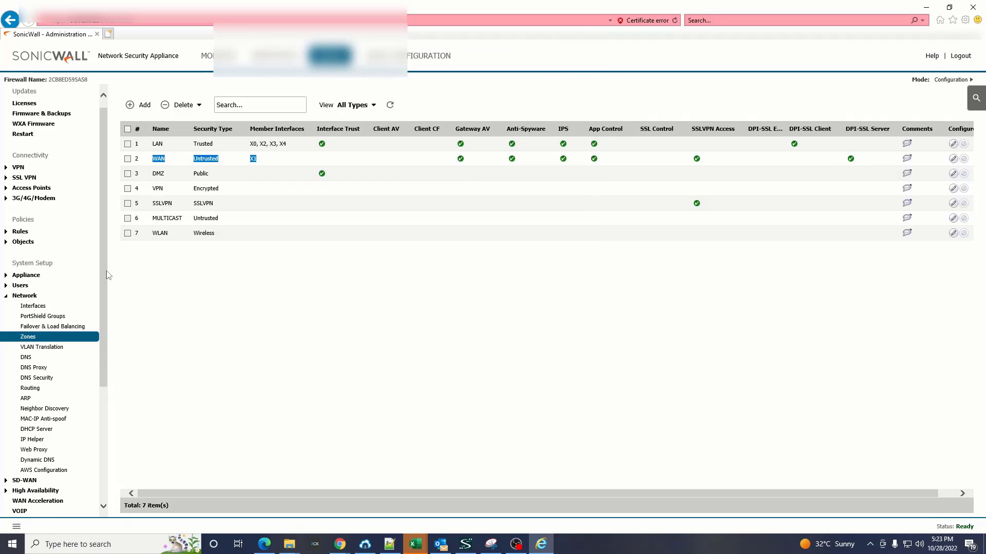
Step: Review WAN GroupVPN's General, Proposals (Group 14, AES-256, SHA256), Advanced and Client tabs, then close it
click(25, 167)
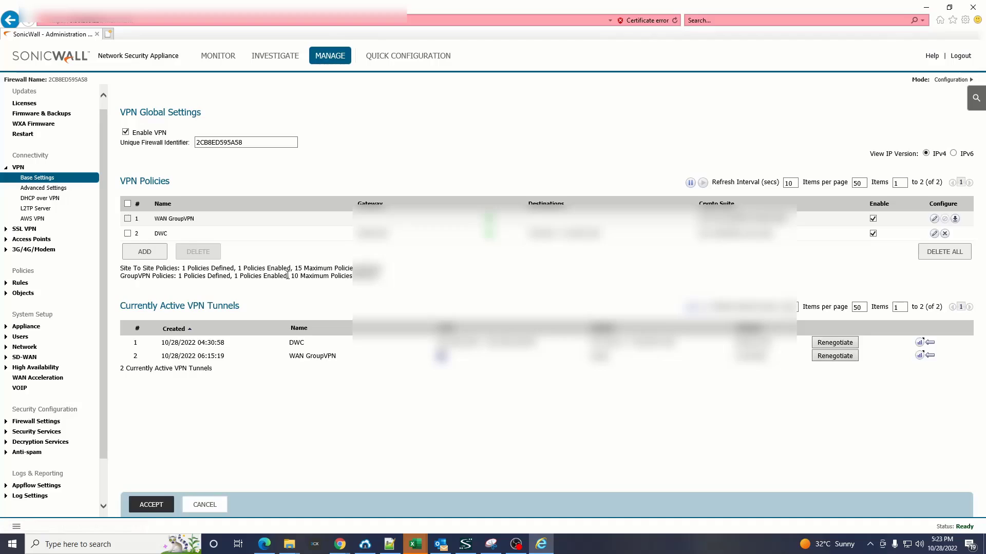
drag(155, 219, 181, 216)
click(935, 220)
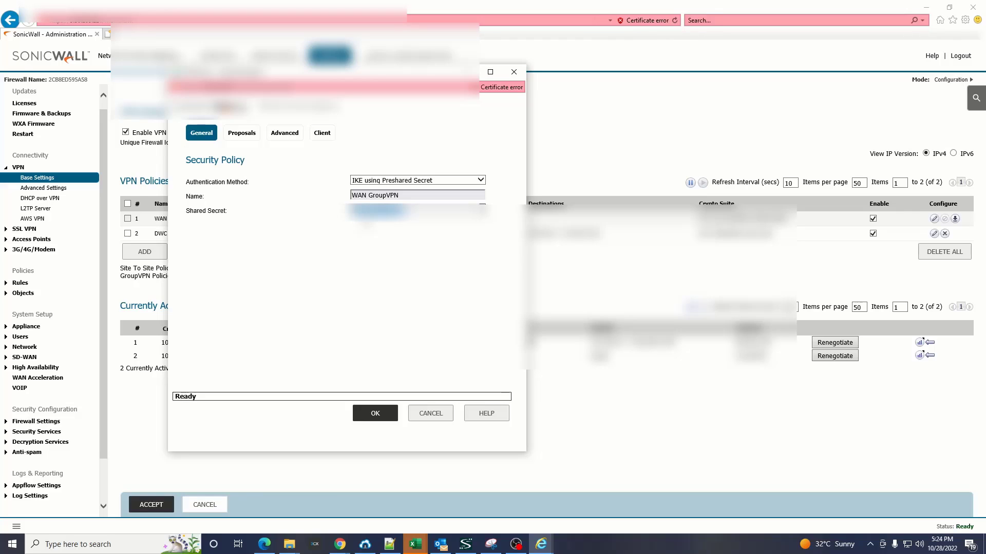
click(242, 133)
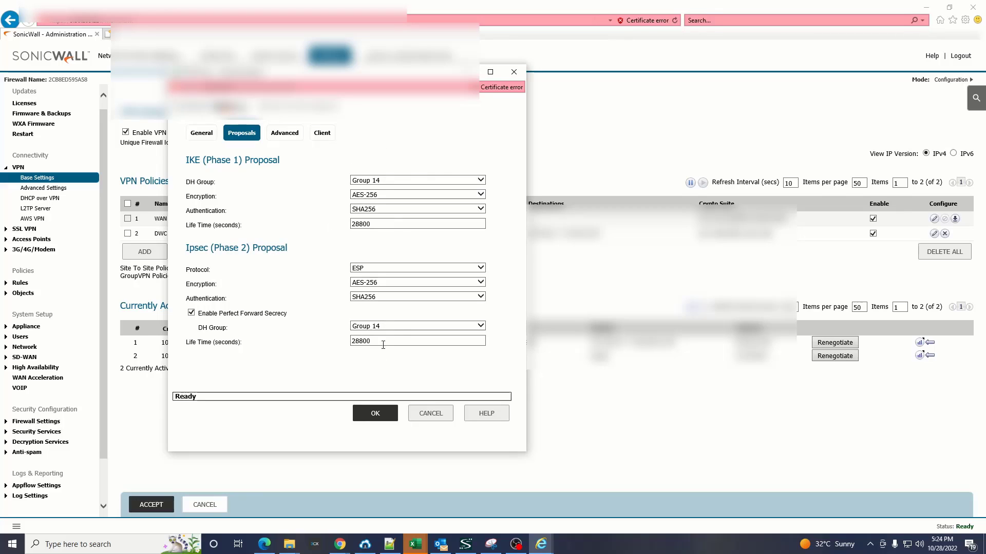
click(286, 138)
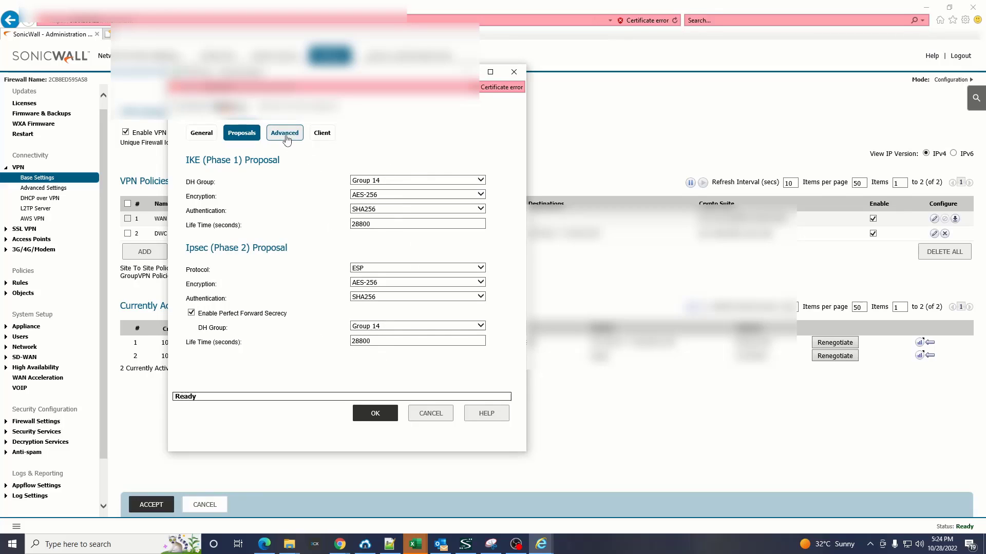
click(322, 134)
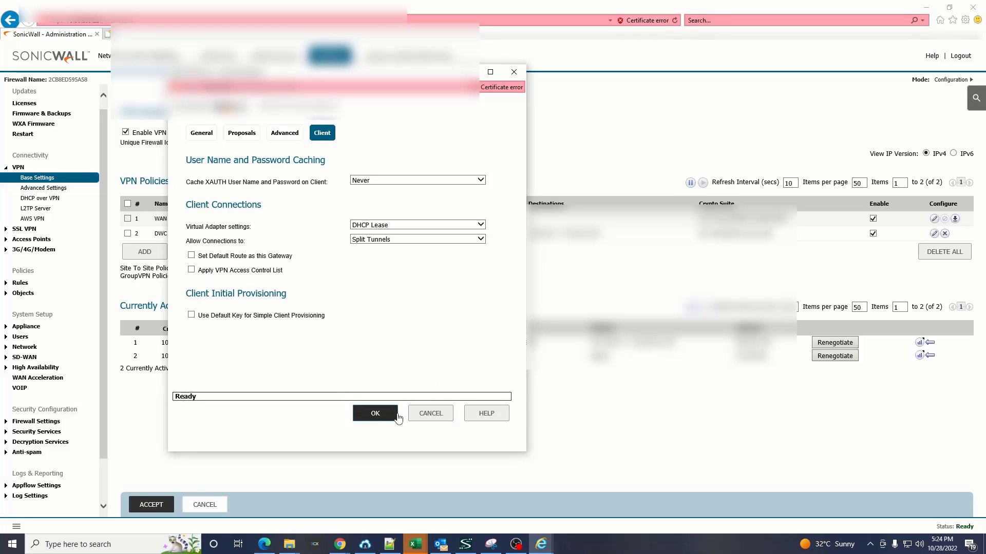
click(430, 415)
click(210, 191)
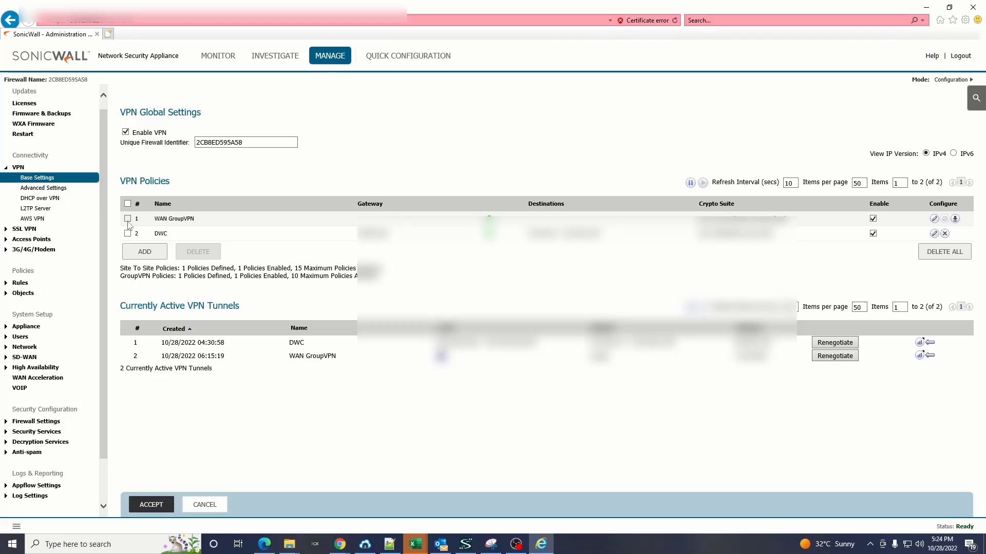
Step: Keep WAN GroupVPN enabled and show Advanced VPN Settings with NAT Traversal and 60-second DPD
click(873, 219)
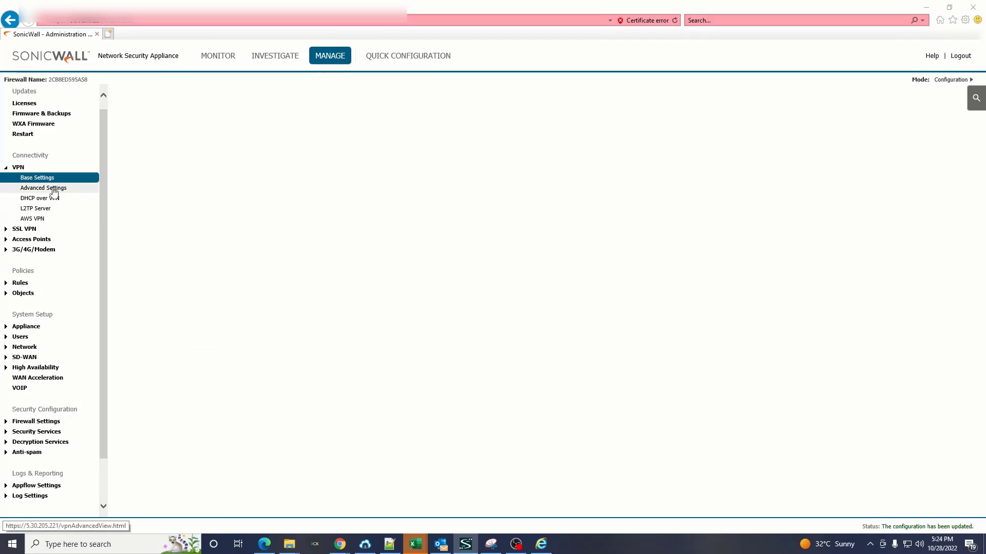
click(53, 190)
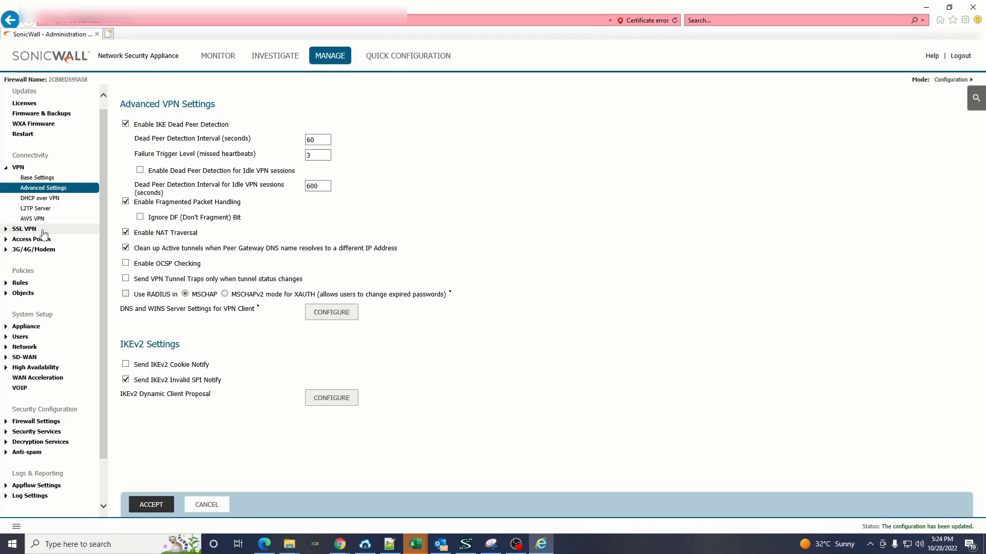
Step: Inspect the DHCP over VPN relay dialog (Central Gateway, internal DHCP server) and cancel it unchanged
click(45, 202)
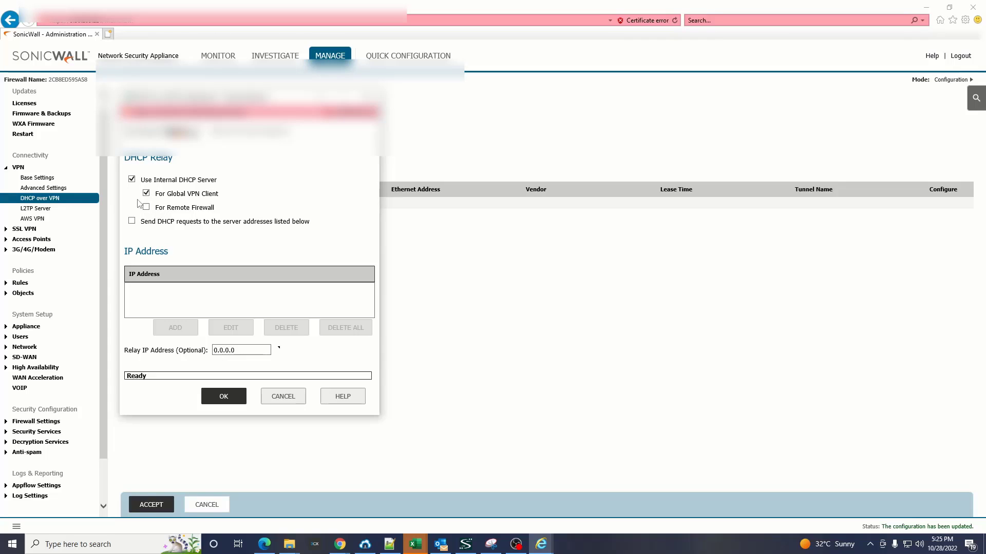
click(301, 400)
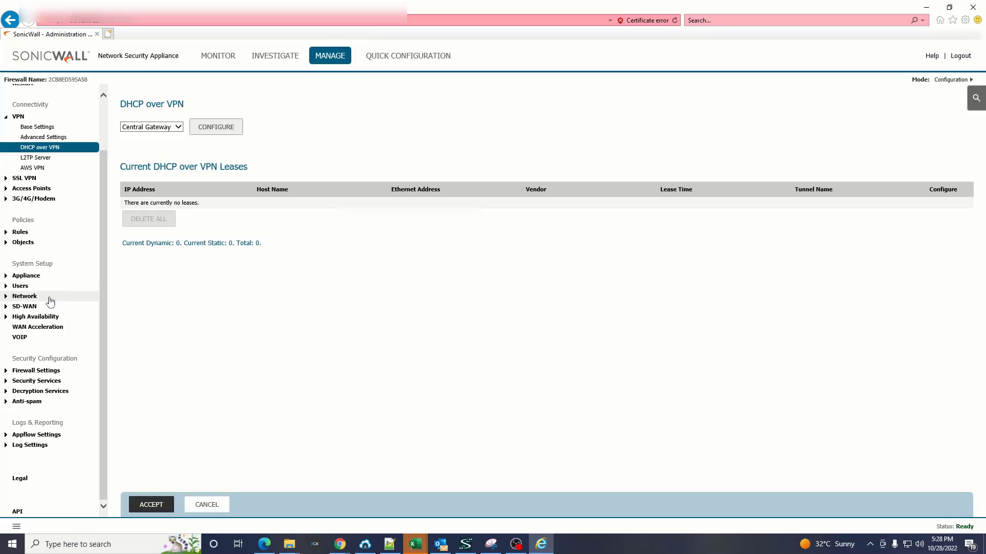
Step: Confirm the last local user's group memberships include Trusted Users, then minimise the browser
click(21, 286)
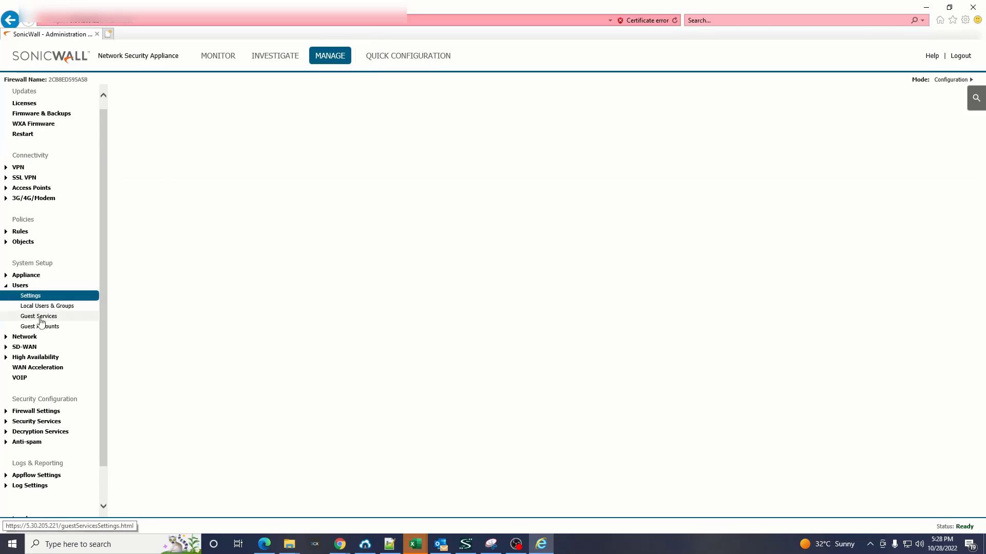
click(40, 307)
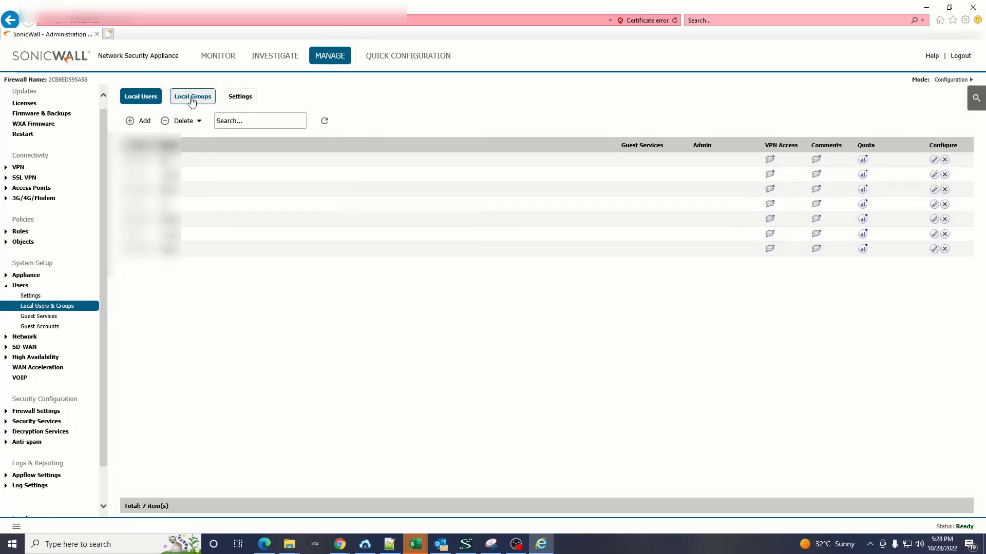
click(934, 249)
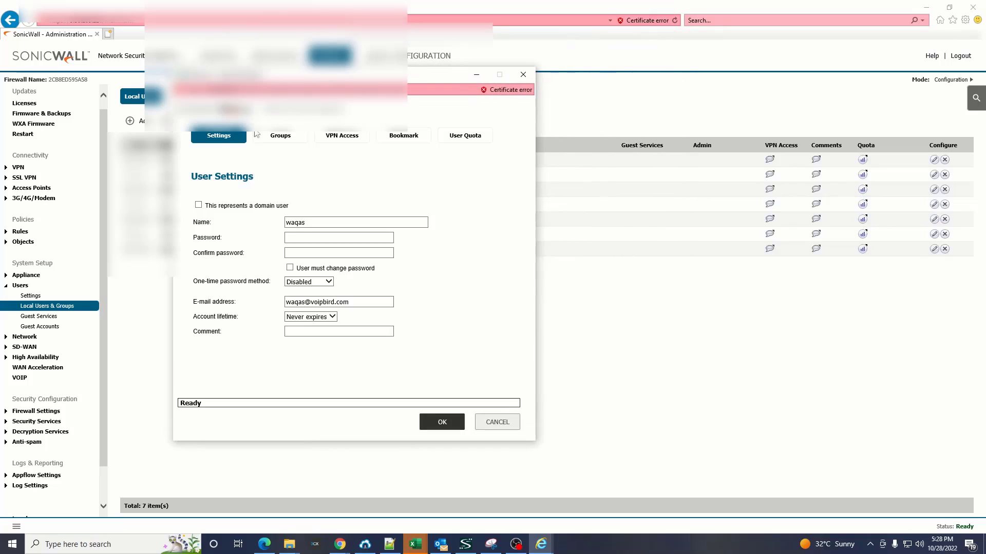
click(280, 135)
click(403, 237)
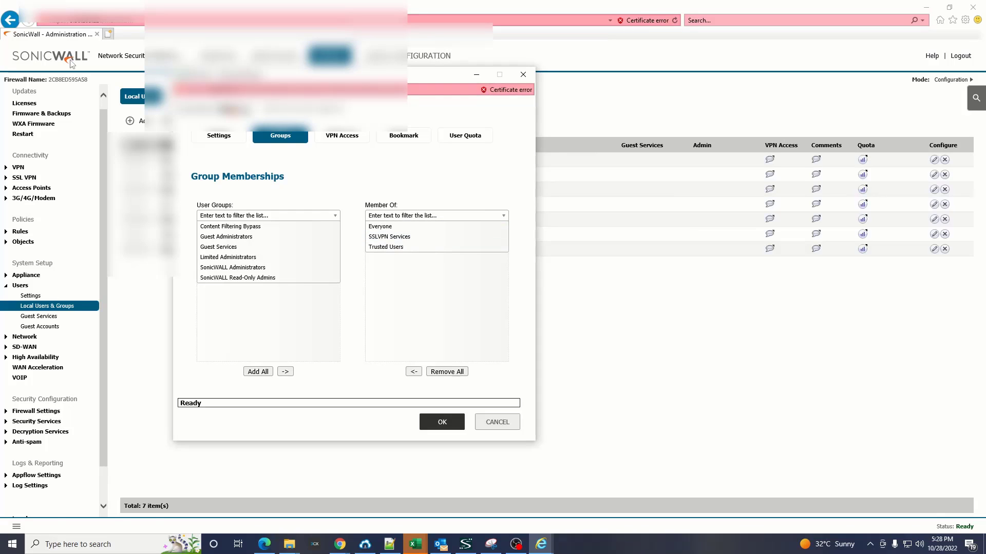
click(486, 428)
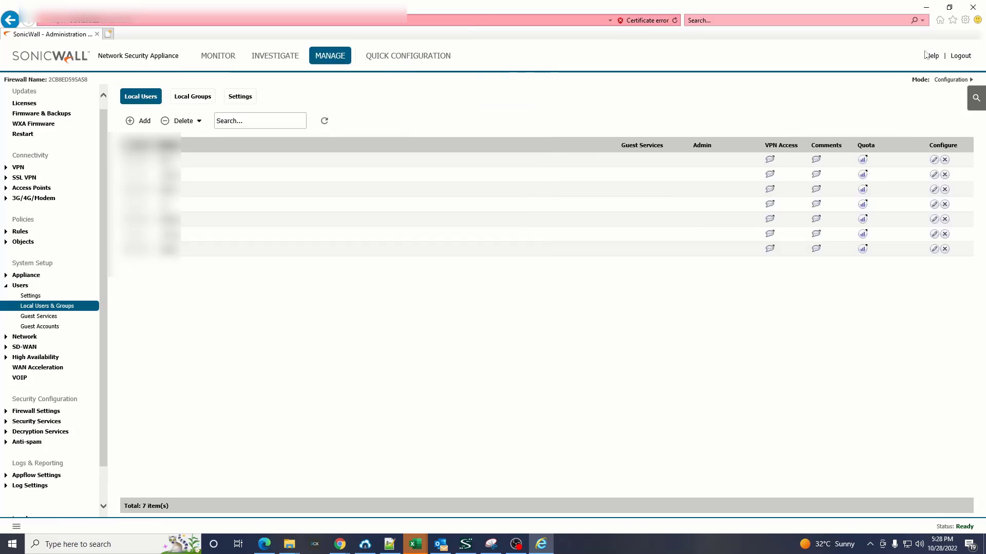
click(931, 8)
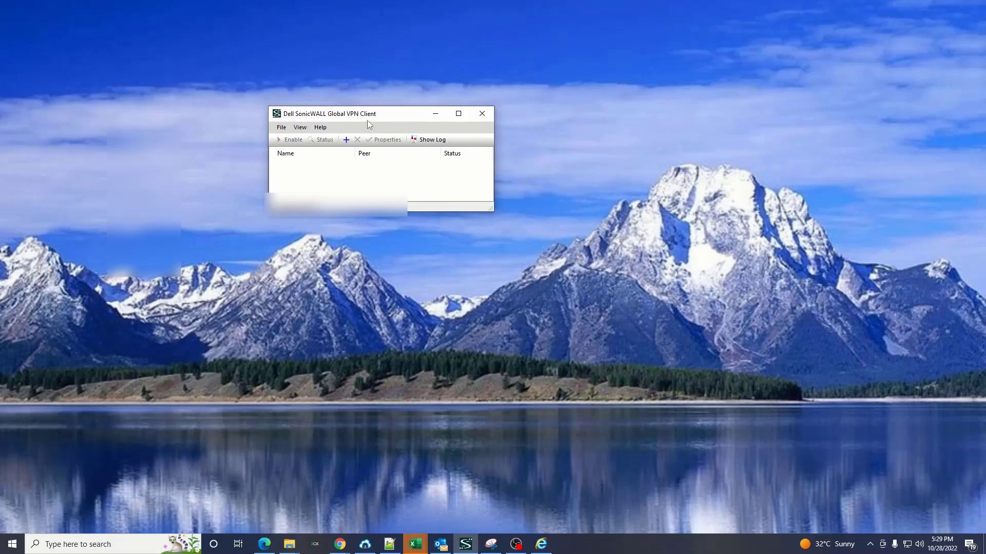
Step: Reposition the Global VPN Client window slightly to the left on the desktop
drag(370, 116, 364, 116)
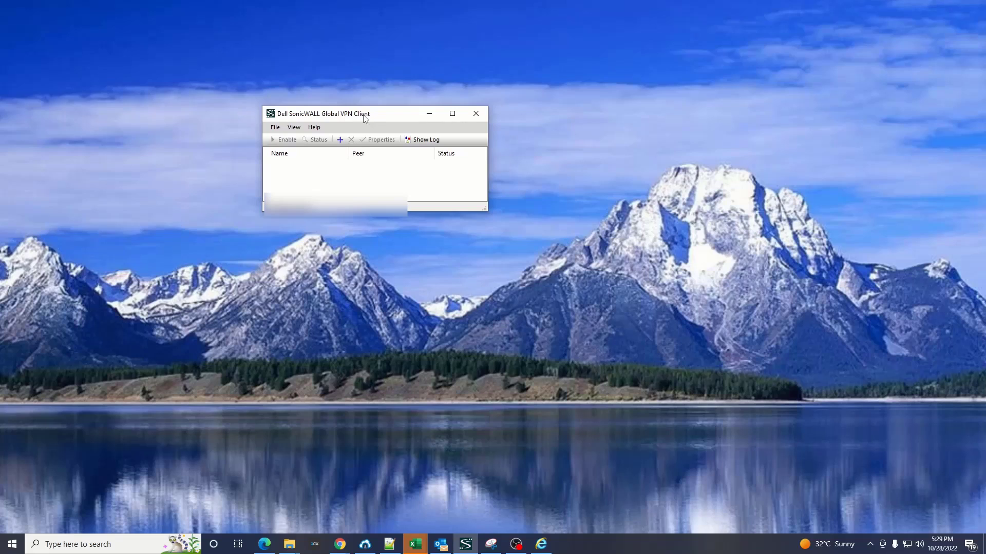
drag(364, 116, 359, 118)
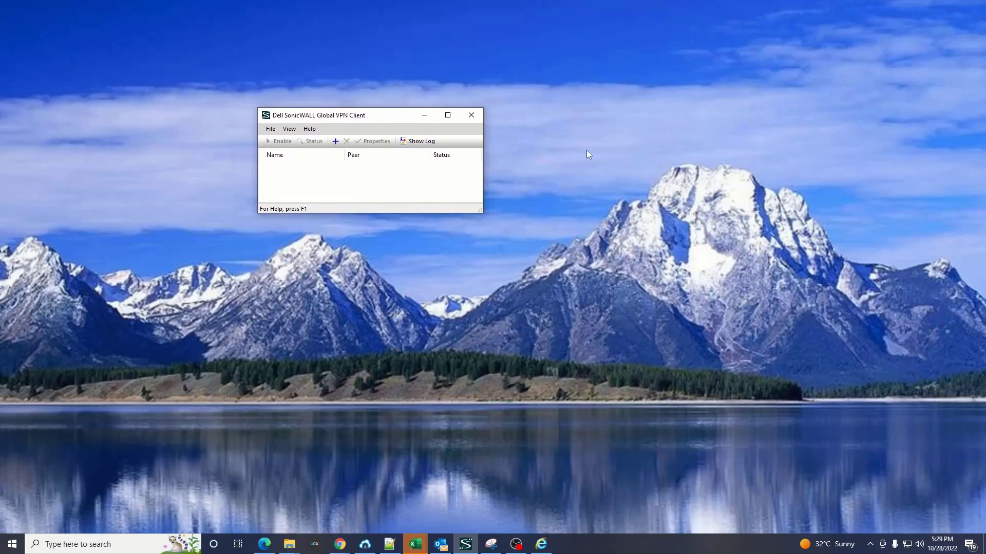
drag(329, 116, 336, 122)
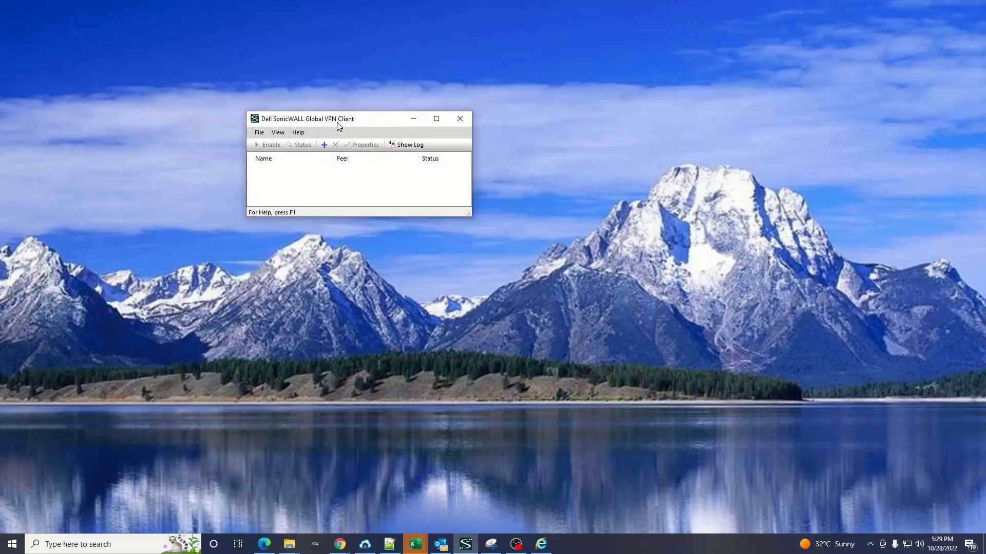
Step: Create a connection named 'test VPN' to the firewall's gateway IP via the New Connection Wizard
click(324, 145)
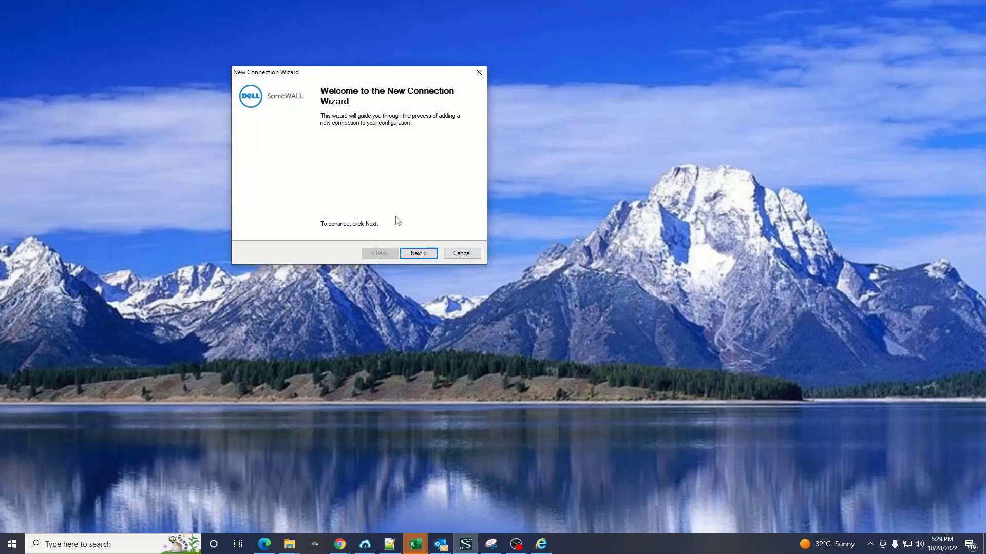
click(414, 253)
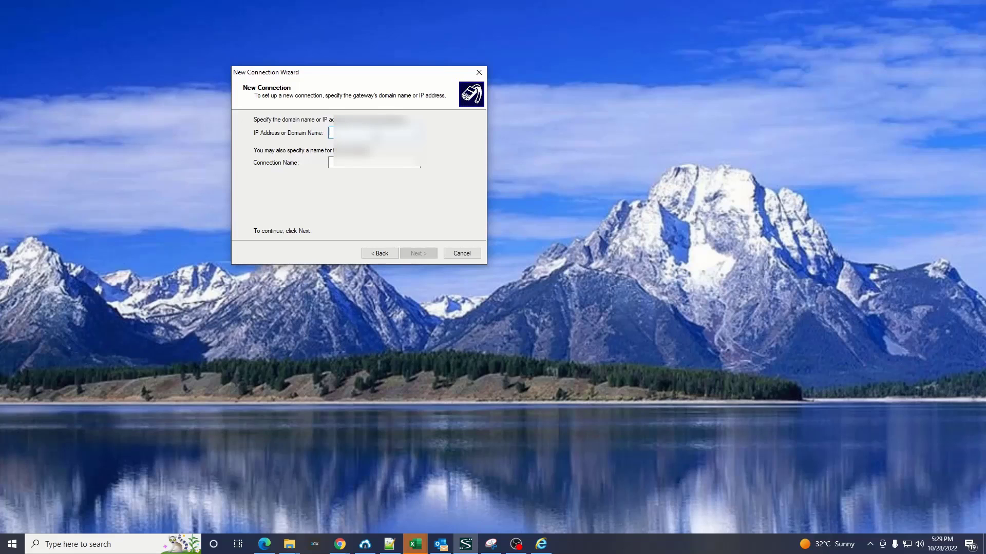
text(5)
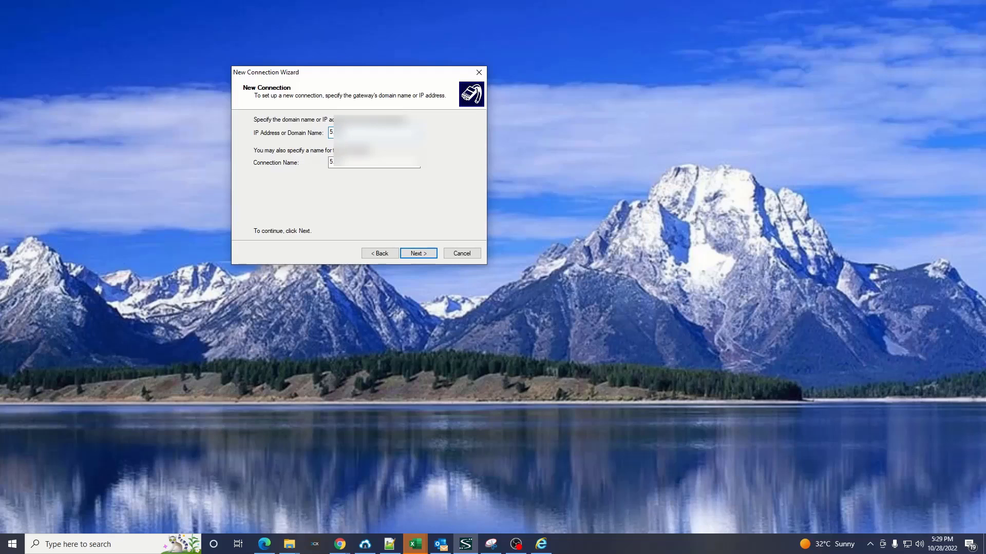
text(.18)
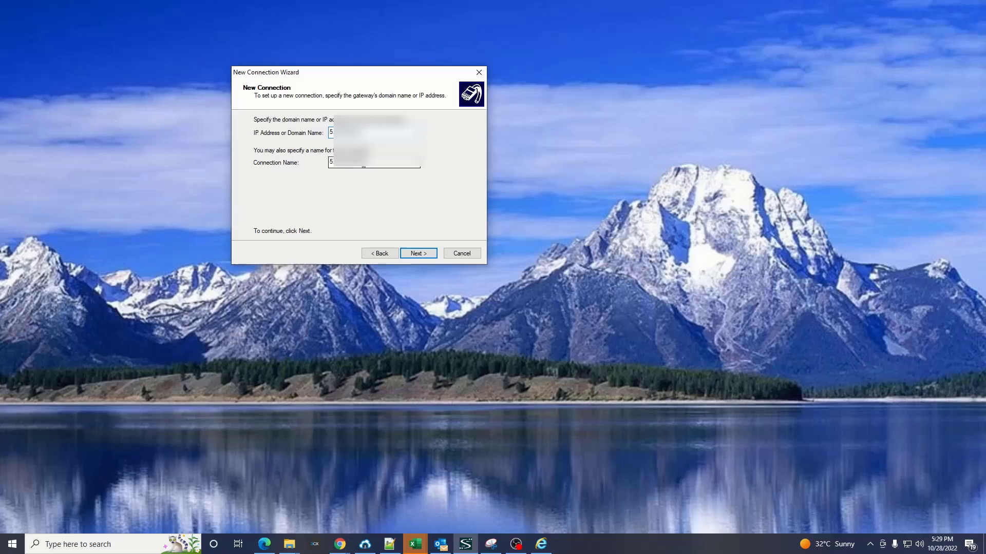
drag(380, 164, 297, 165)
text(te)
click(418, 253)
click(425, 254)
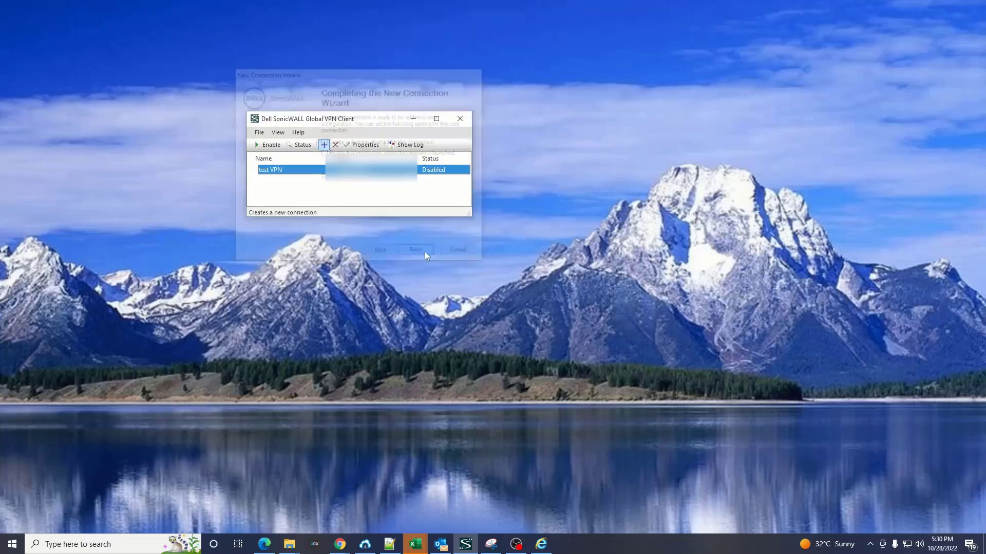
Step: Enable the test VPN connection and paste in its pre-shared key
click(264, 147)
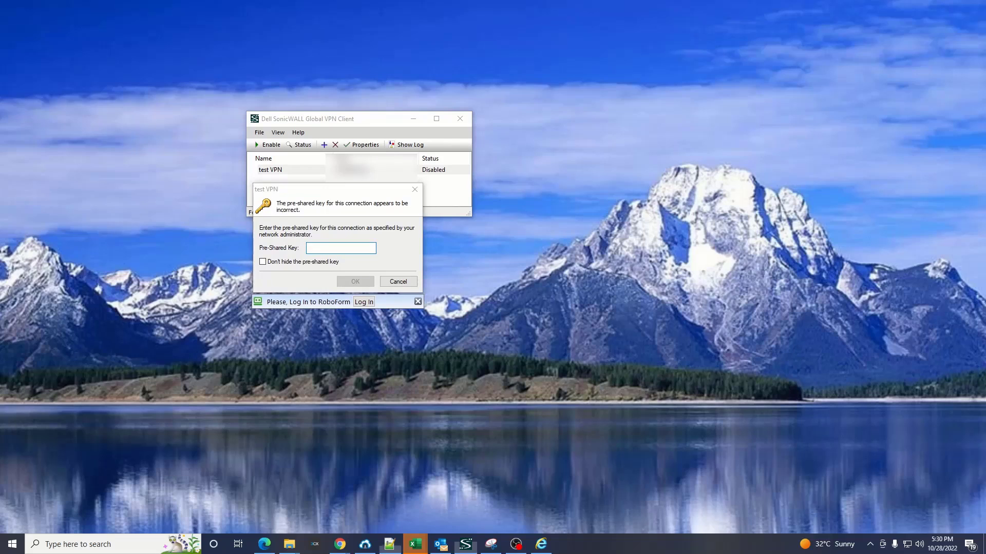
click(364, 247)
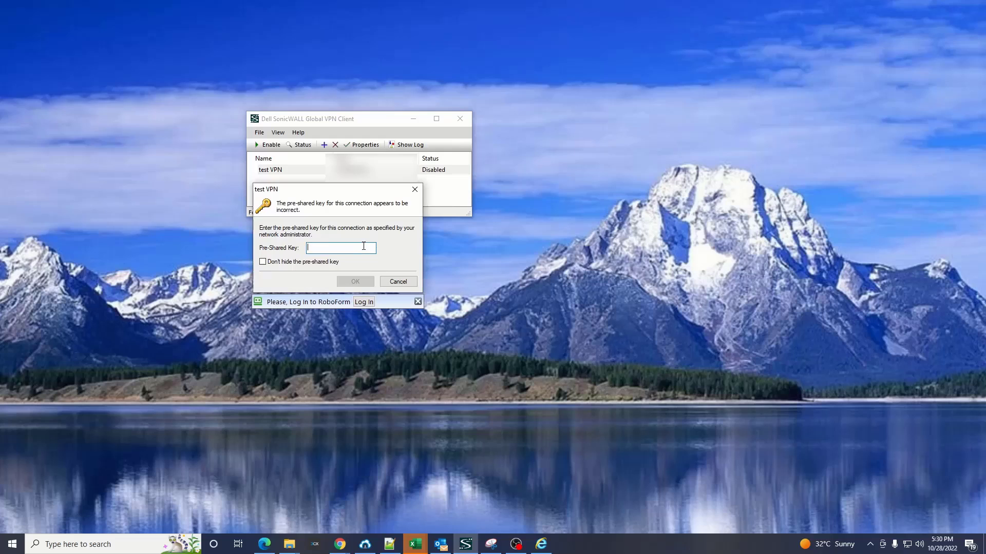
key(ctrl+v)
click(360, 280)
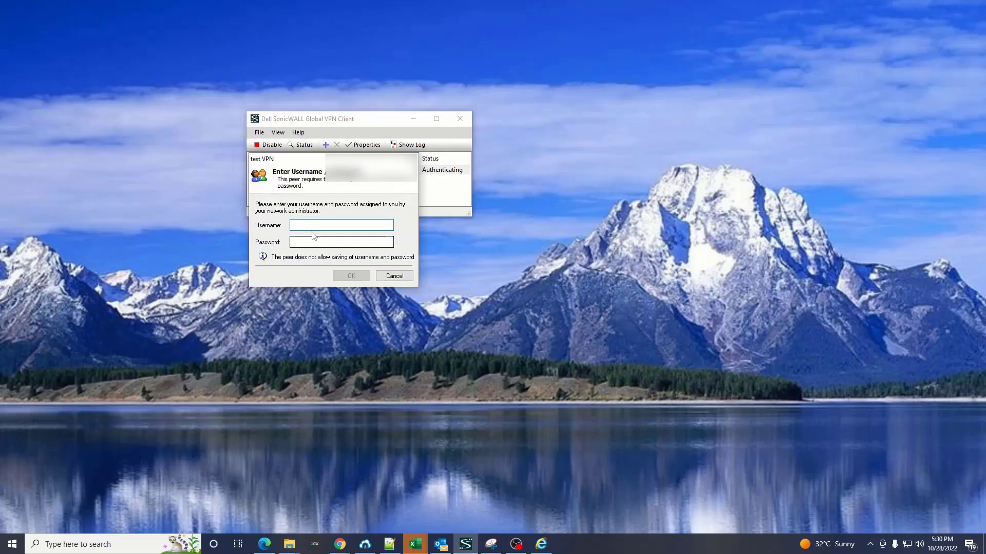
Step: Enter the VPN username and password and submit the login
text(waqas)
key(Tab)
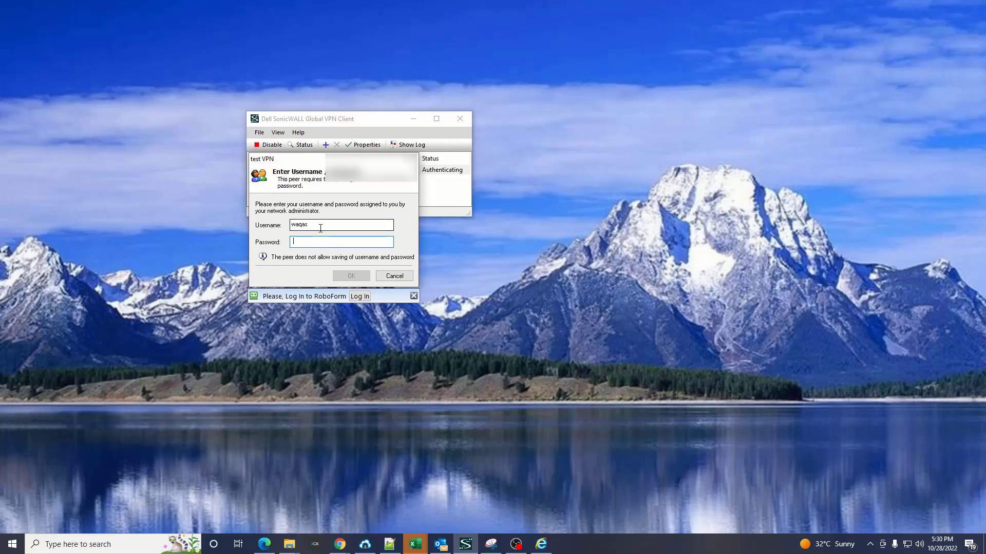
text(*************)
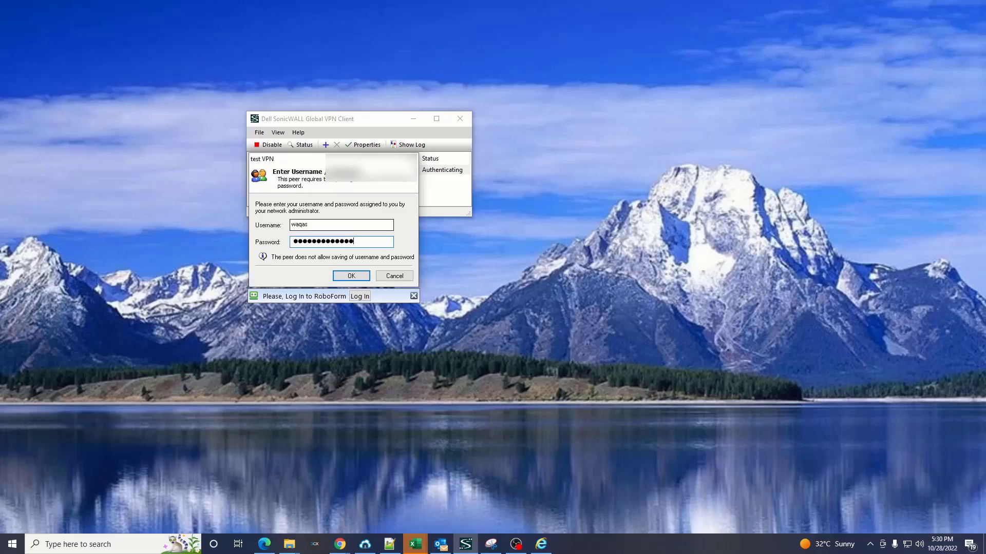
key(Return)
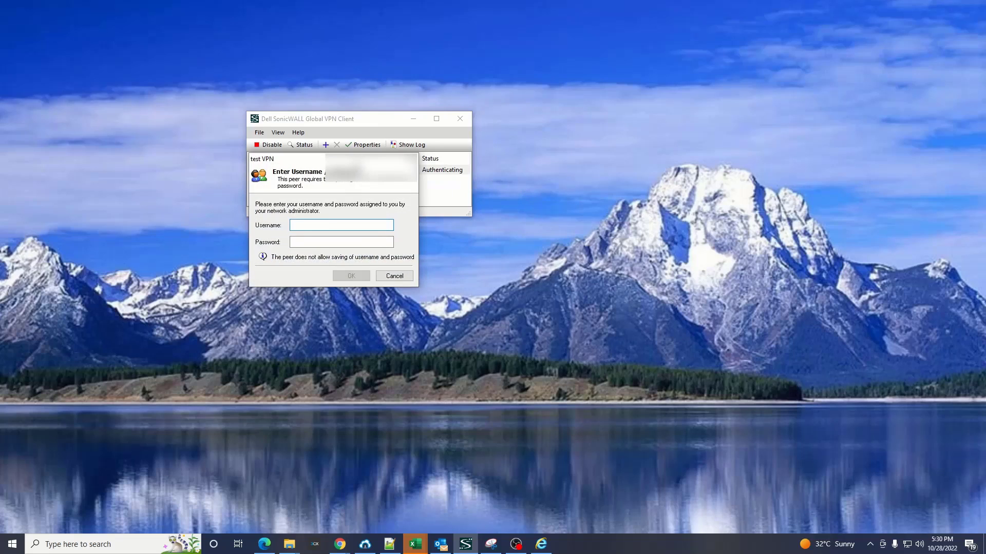
Step: Re-enter the username and password in the reappearing login dialog to connect test VPN
drag(351, 150, 348, 228)
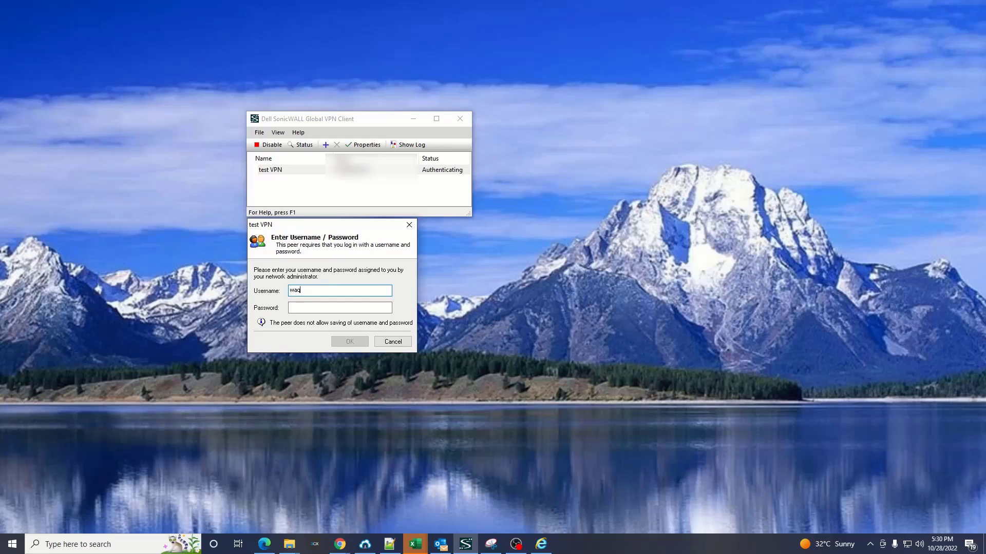
text(as)
key(Tab)
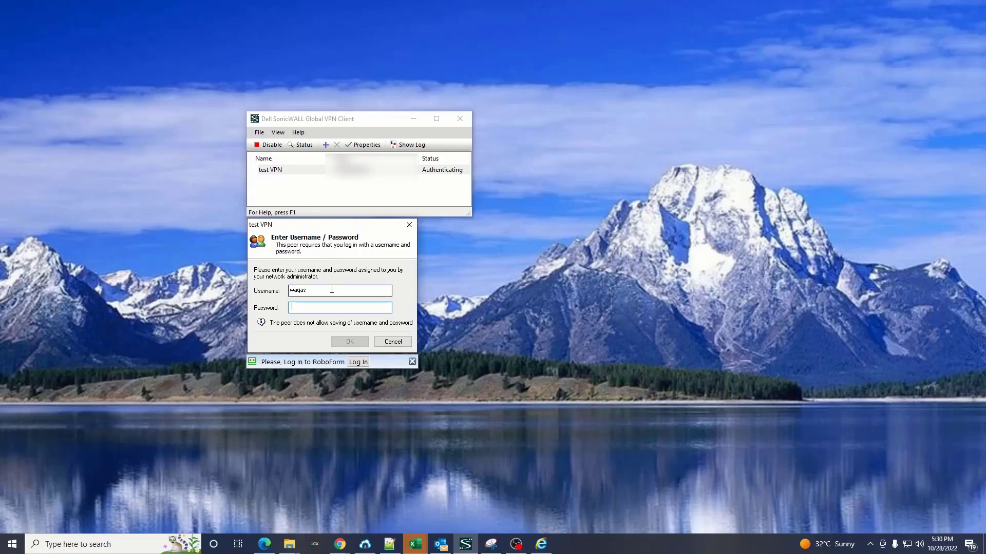
text(*****)
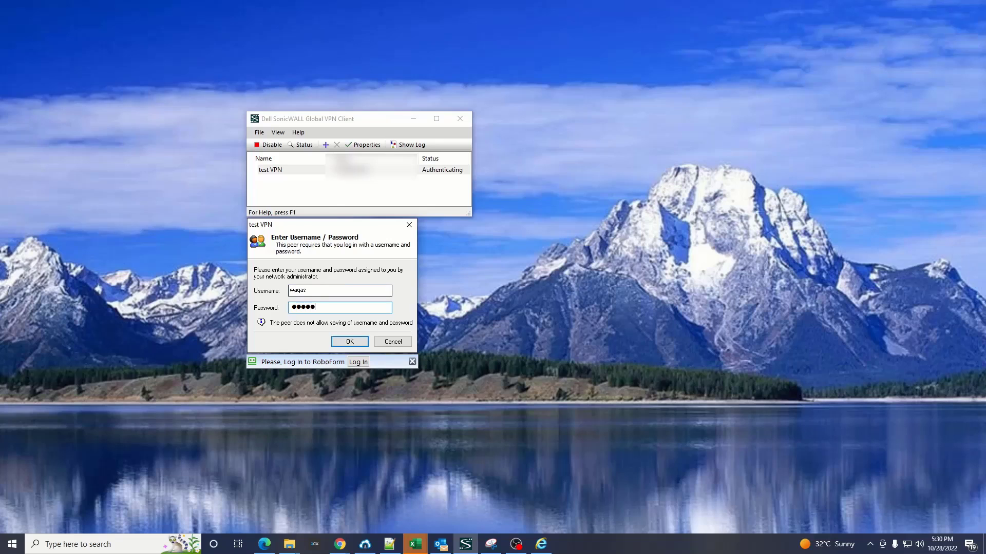
text(******)
key(Return)
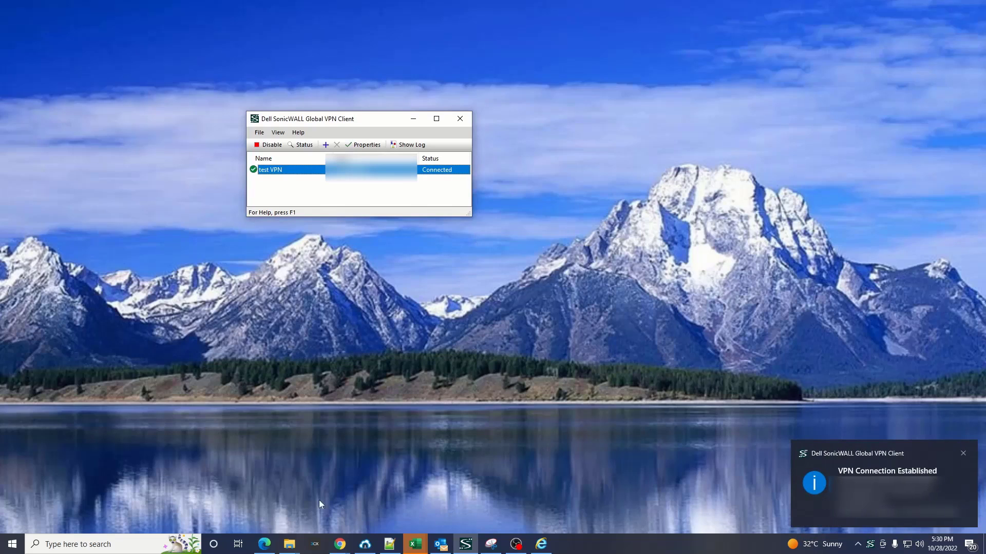
Step: In Command Prompt, change to the root directory and ping 192.168.128.1
click(11, 545)
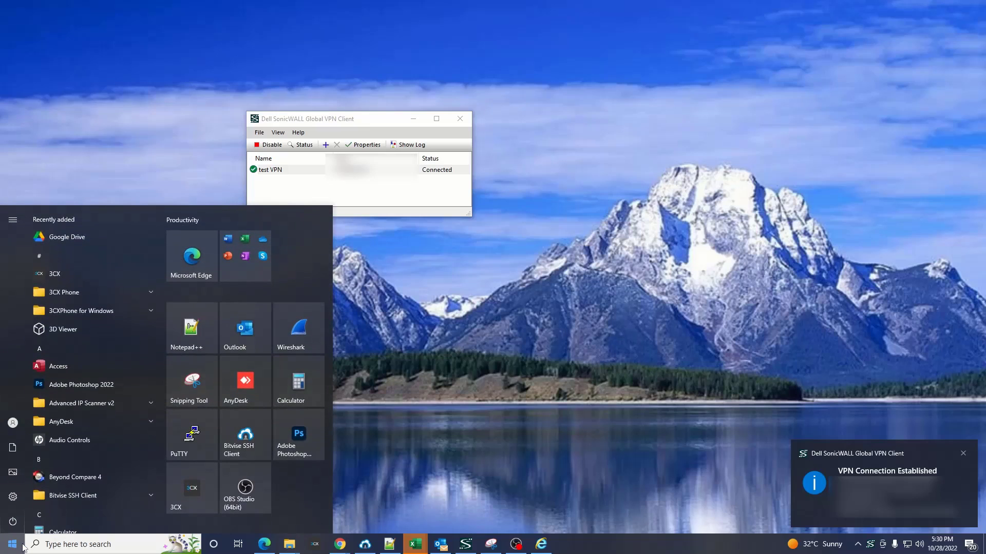
click(87, 545)
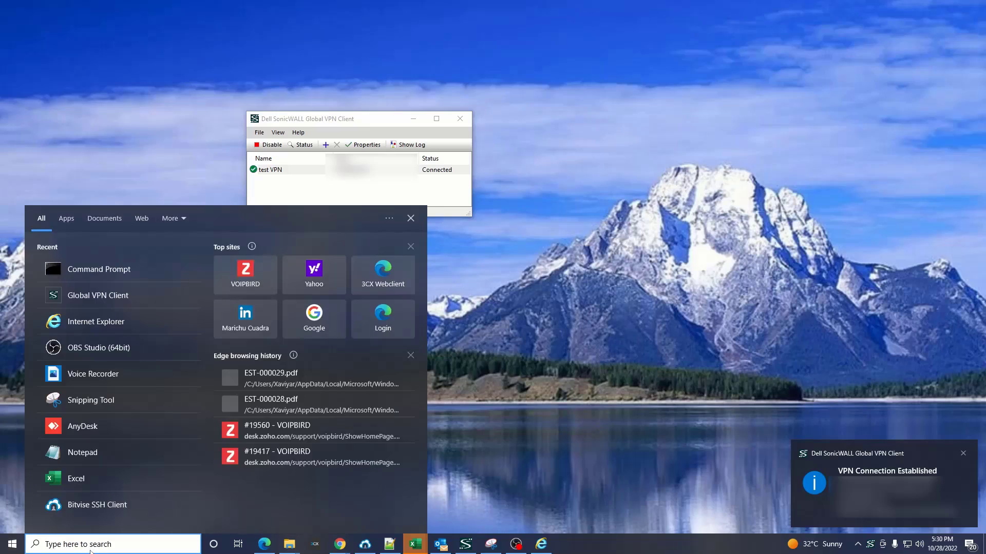
click(91, 548)
text(cd\)
key(Return)
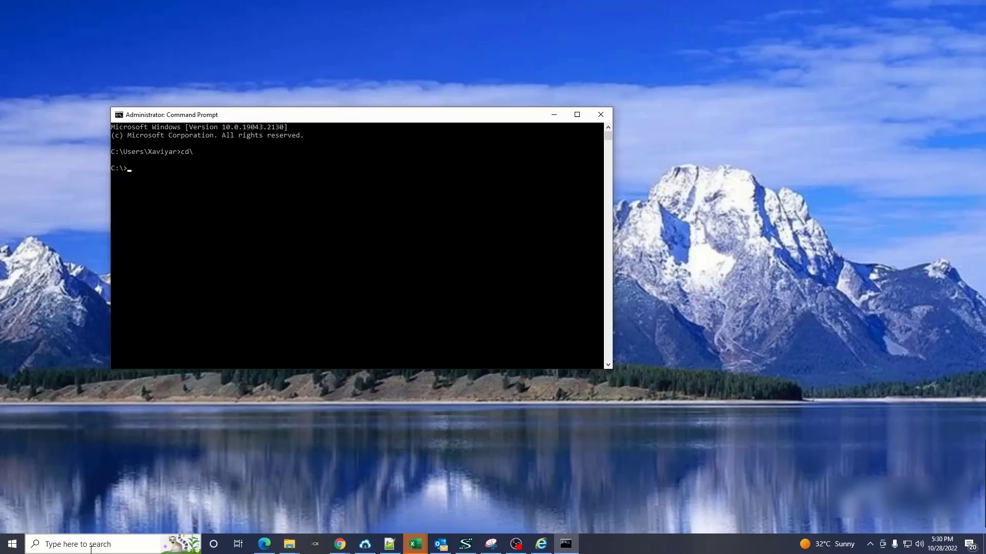
text(ping 192.168.128.)
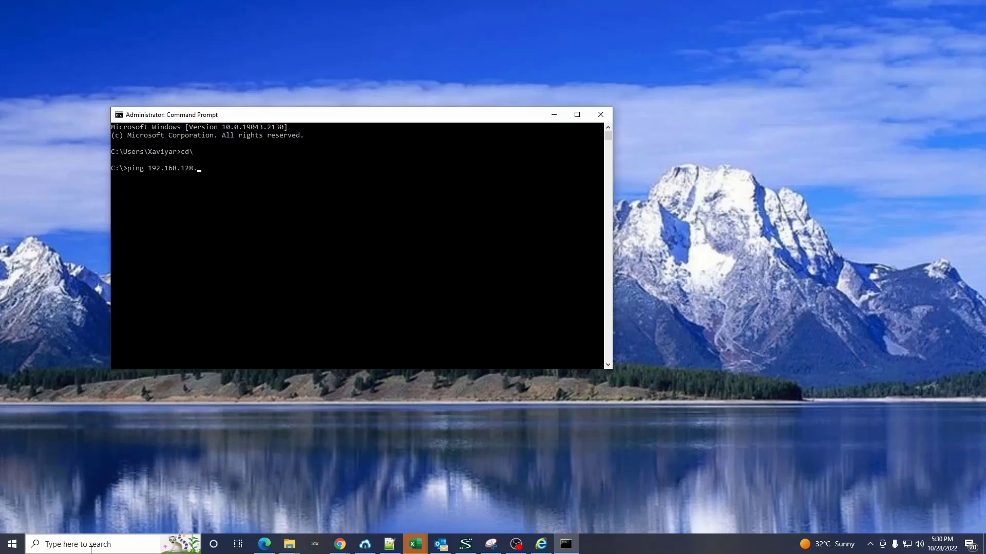
text(1)
key(Return)
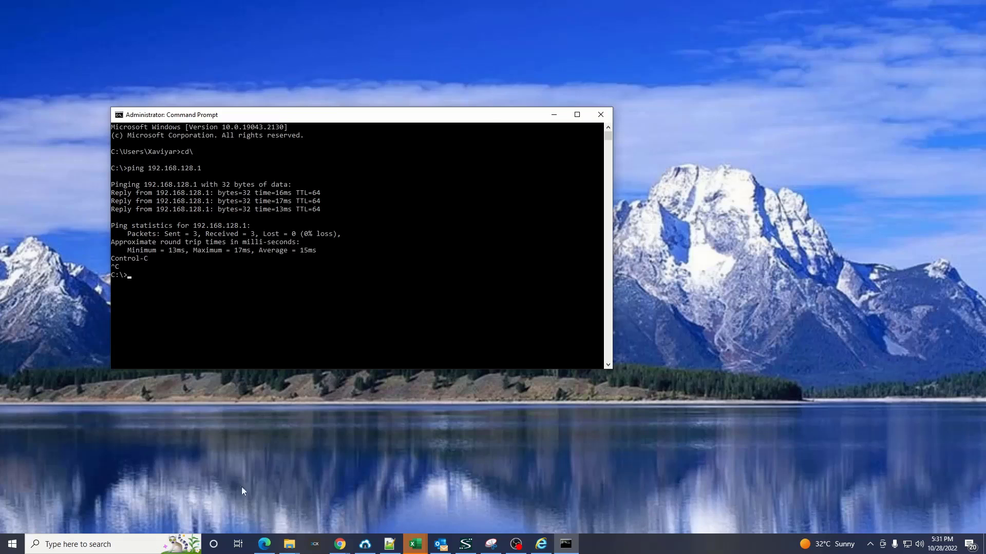
Step: Minimise Command Prompt and reposition the VPN client showing test VPN still Connected
click(553, 115)
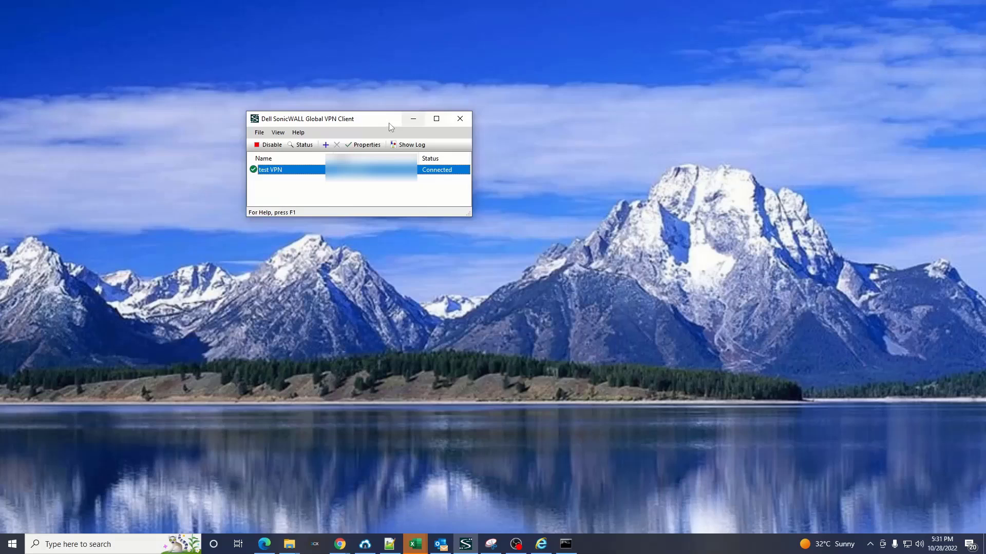
drag(377, 119, 424, 113)
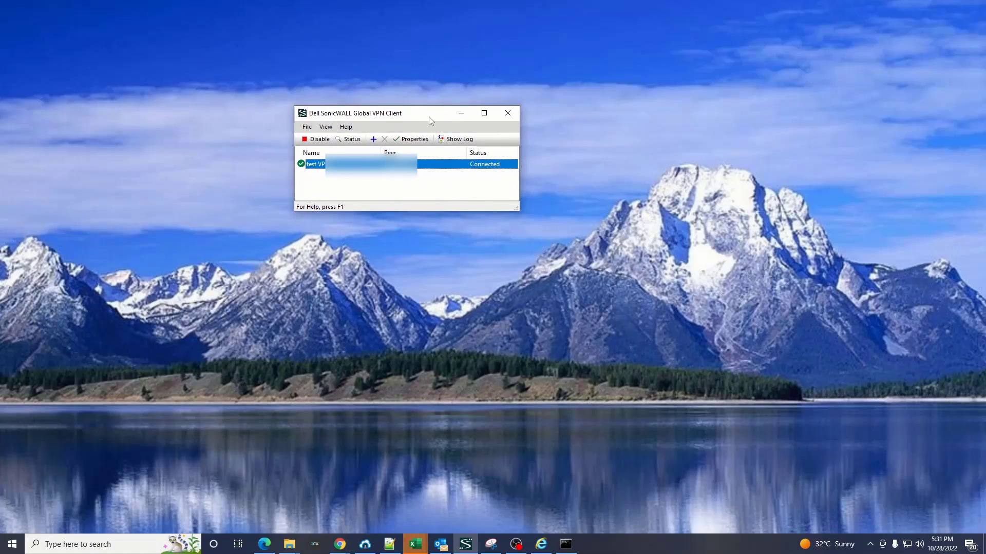
drag(429, 116, 427, 115)
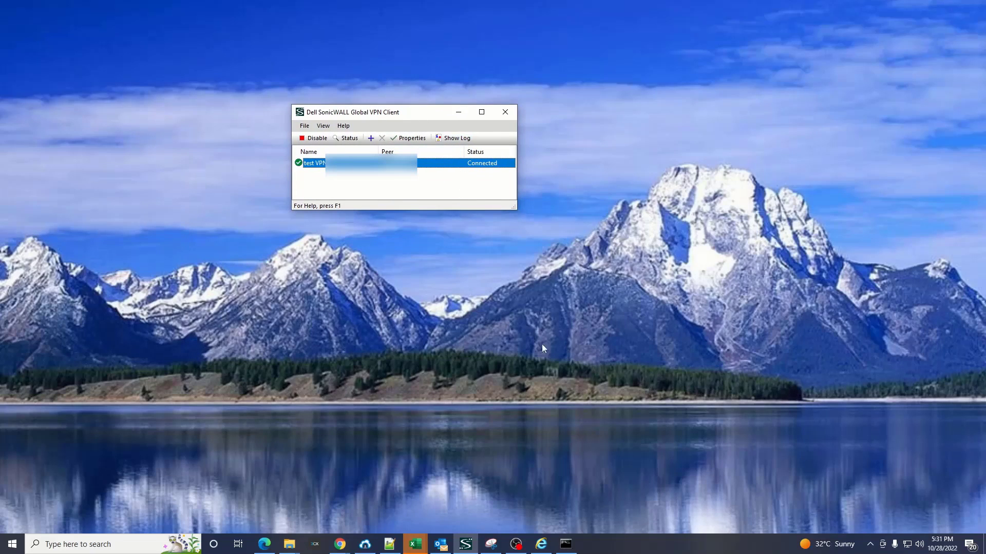